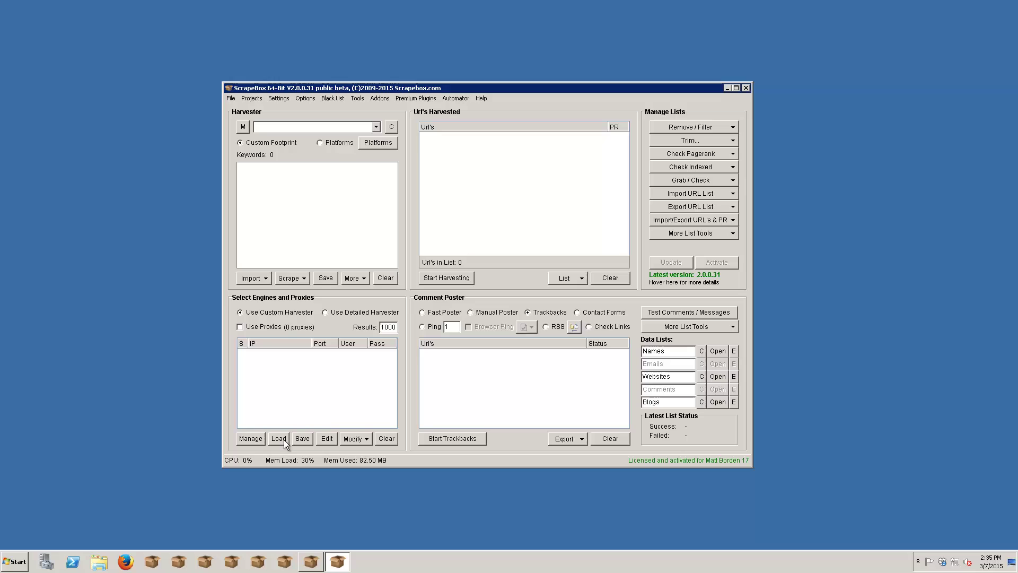
In the Proxy Harvester, select supported sources 14, 20, 24 and 29.
right_click(298, 389)
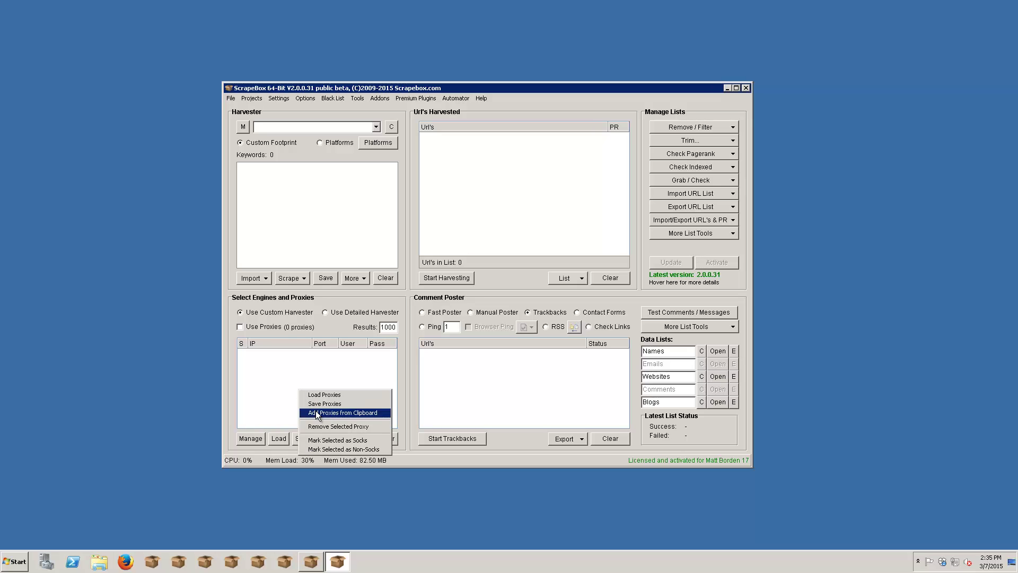
click(260, 431)
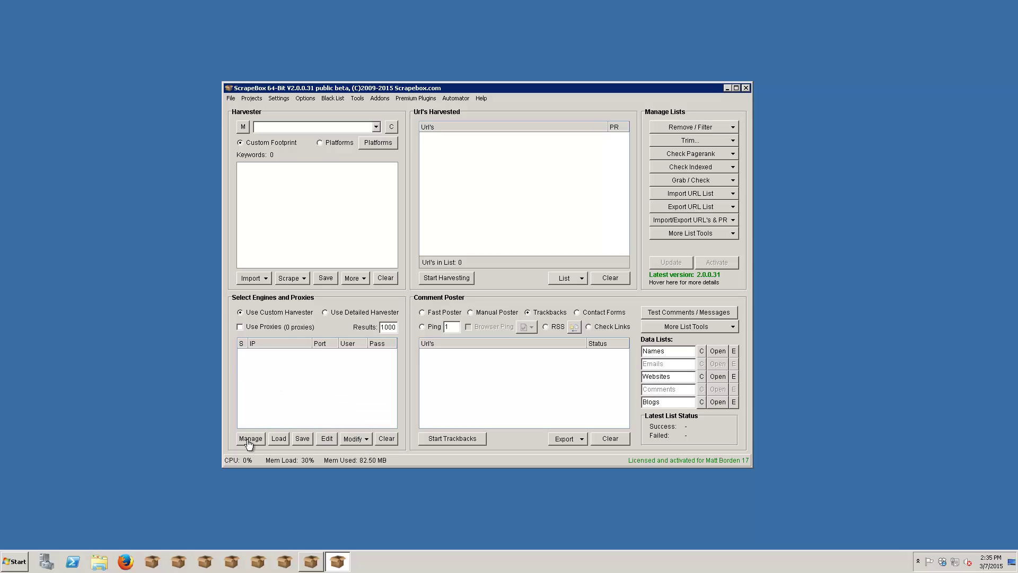
click(250, 442)
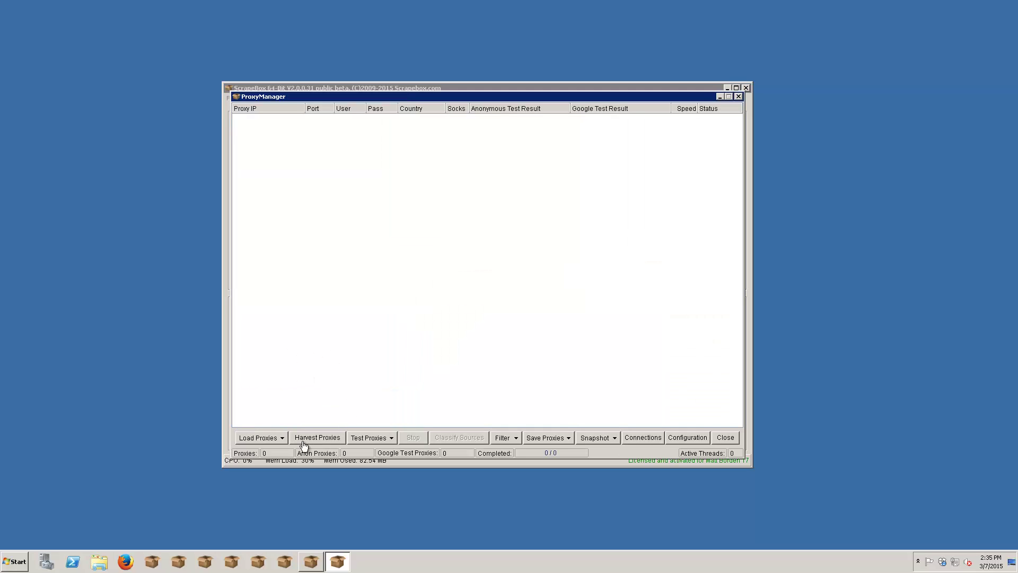
click(323, 443)
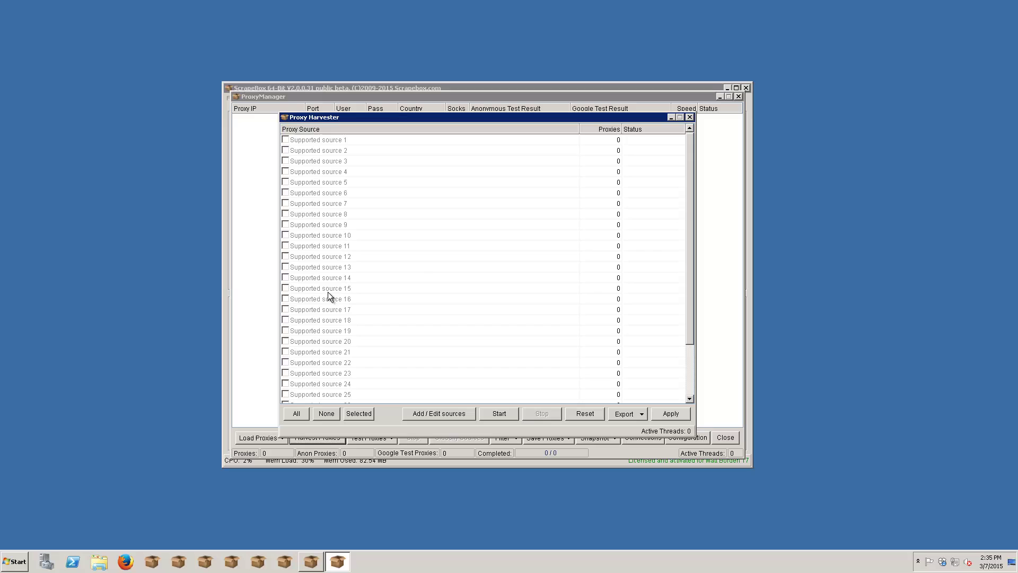
drag(689, 160, 693, 343)
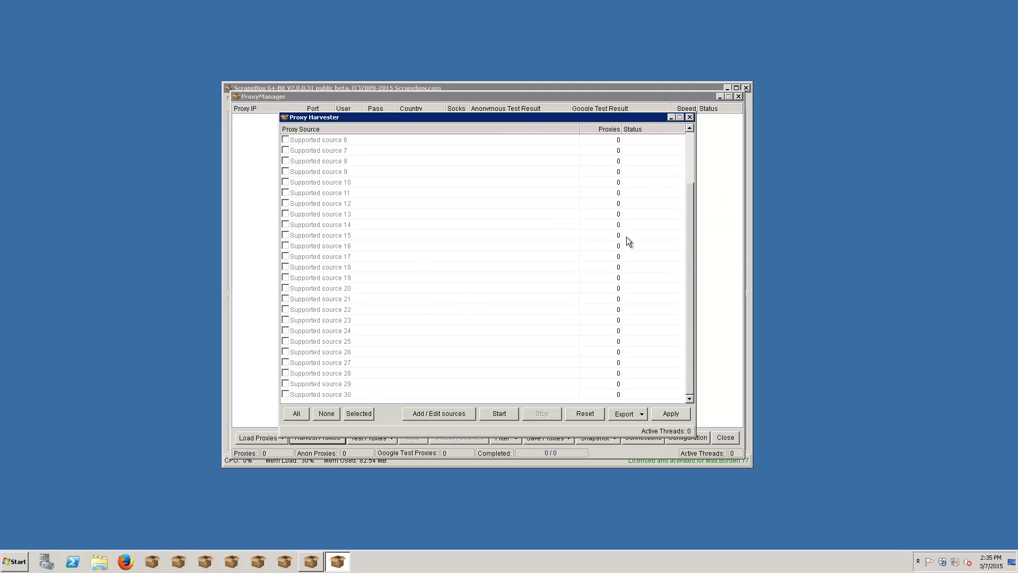
click(286, 224)
click(285, 247)
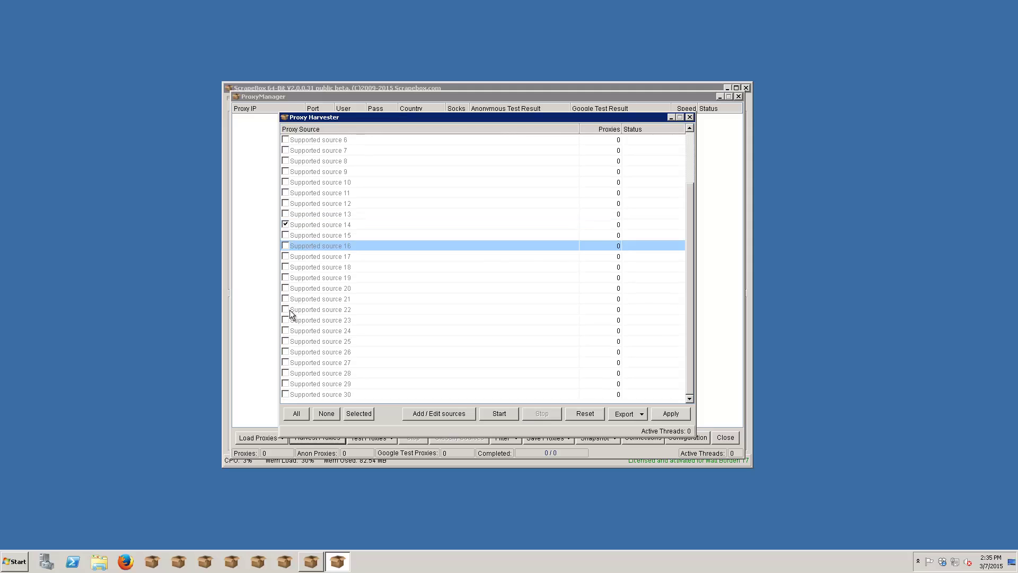
click(285, 330)
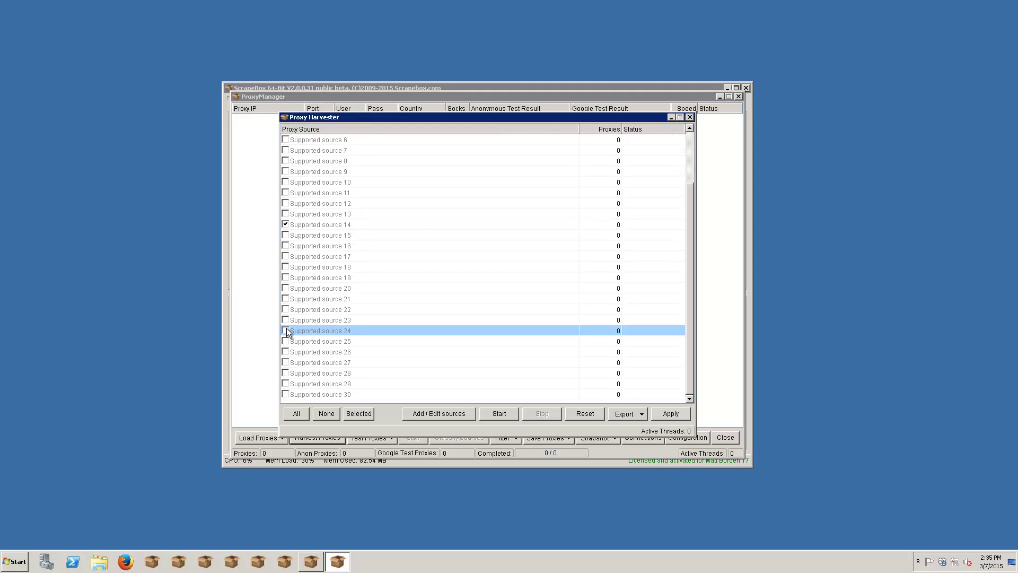
click(286, 288)
click(286, 383)
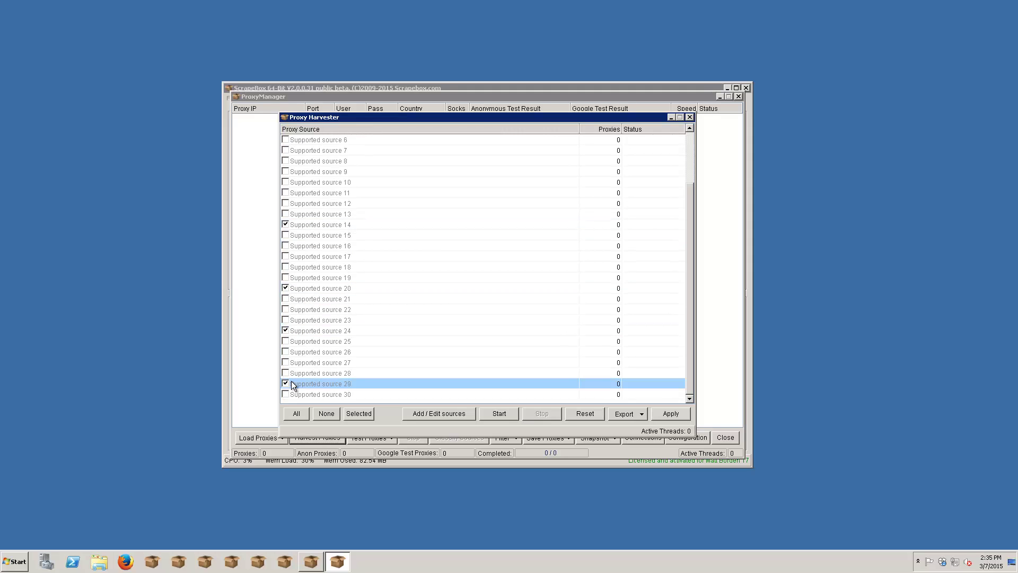
Run the harvest, then stop it and send the 2760 proxies to the Proxy Manager.
click(505, 415)
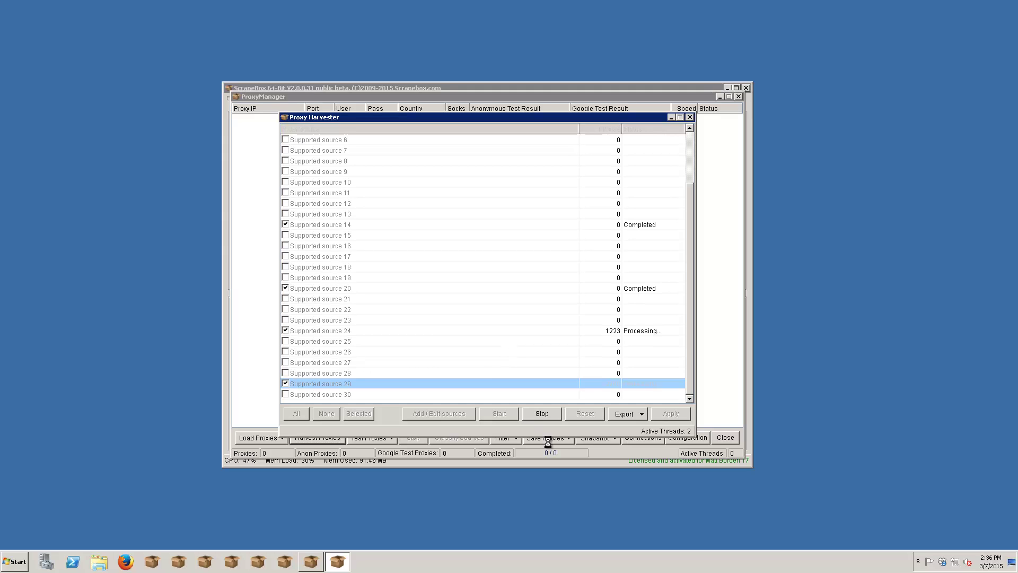
click(542, 413)
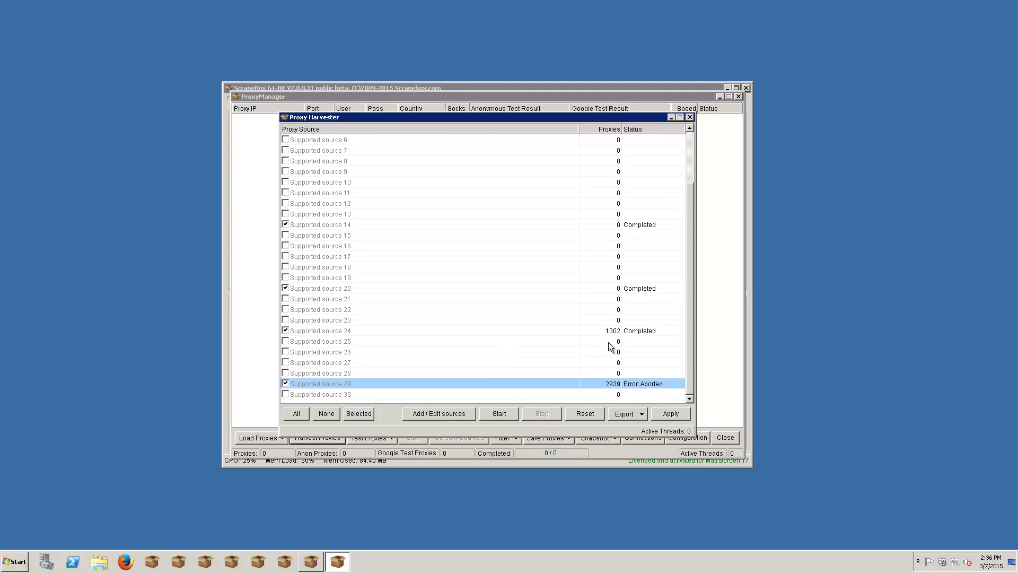
click(663, 417)
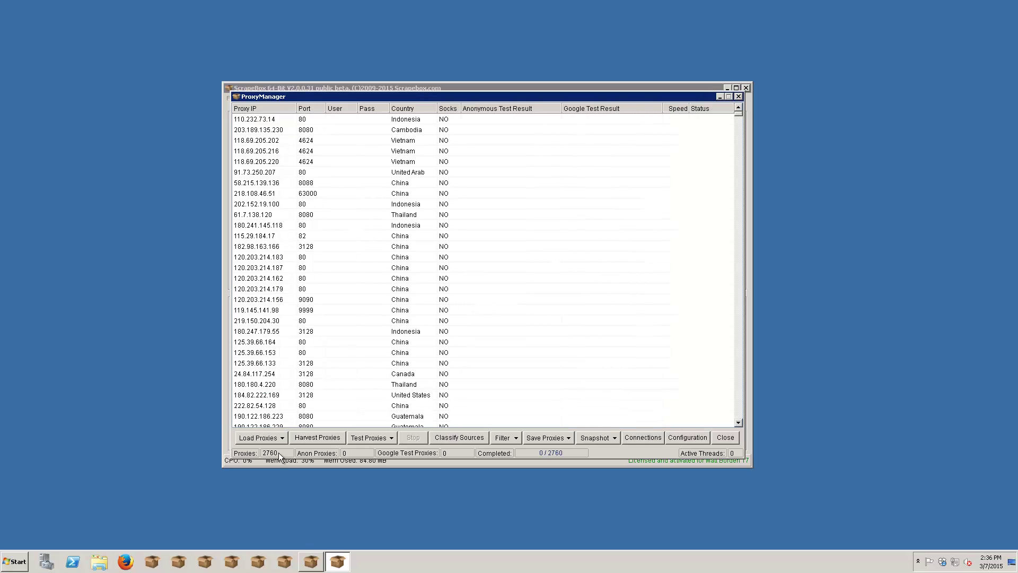
Set both Proxy Manager and Proxy Harvester connection threads to 500.
click(651, 440)
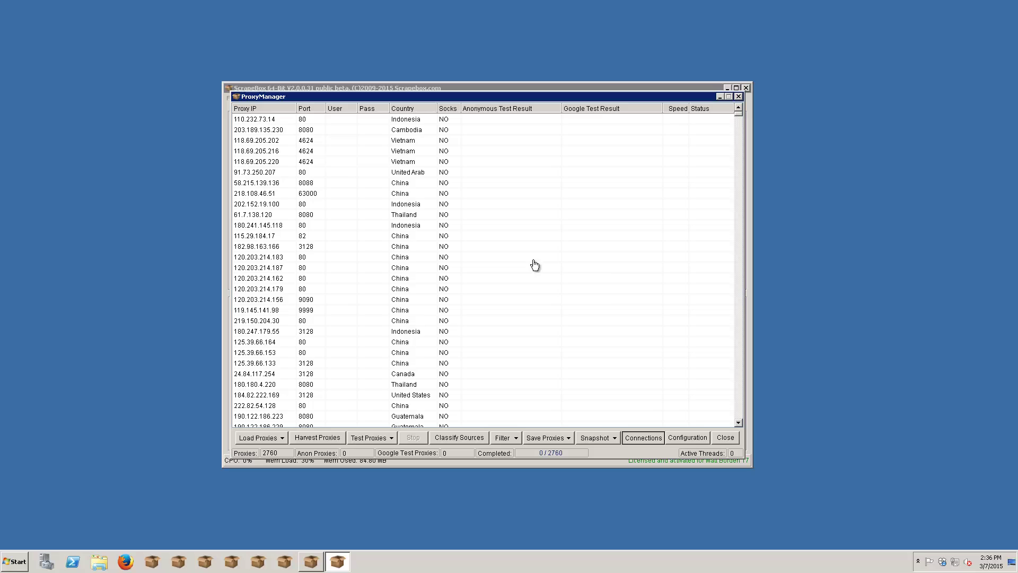
click(494, 180)
key(End)
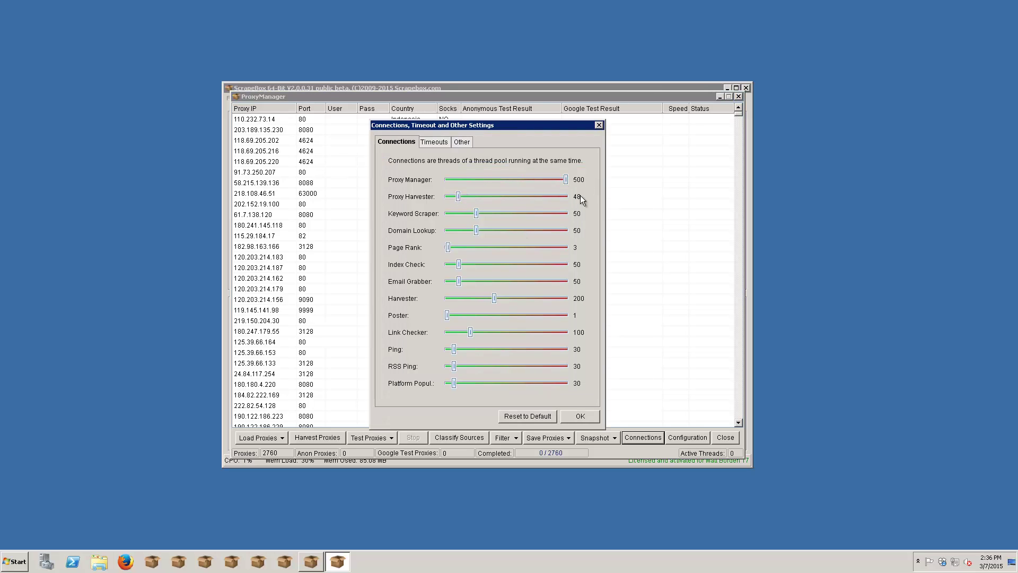
click(487, 196)
drag(461, 199, 592, 205)
click(568, 417)
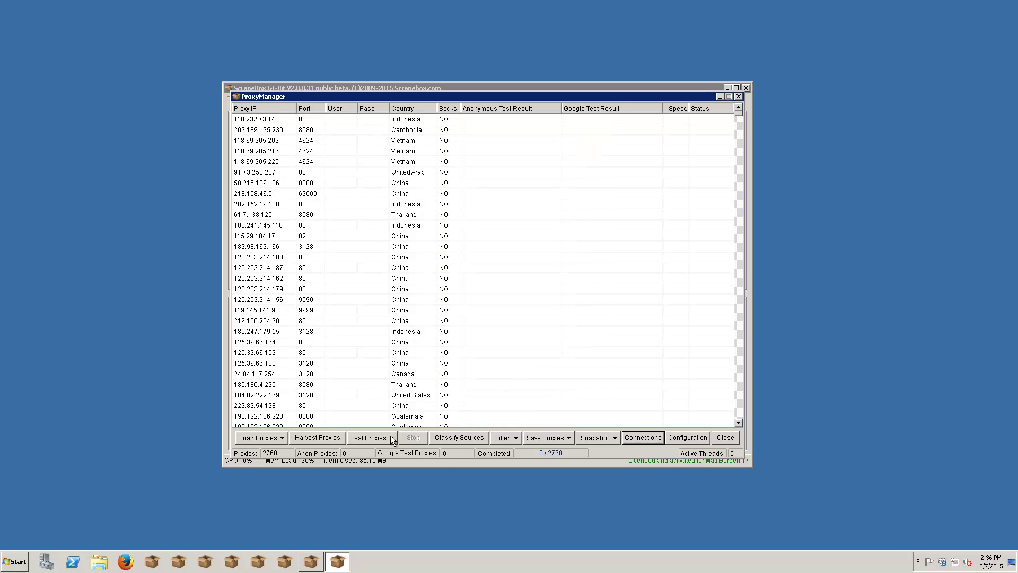
Test all 2760 proxies and stop at 2353 checked: 35 anonymous, 2 Google-passing.
click(372, 437)
click(392, 450)
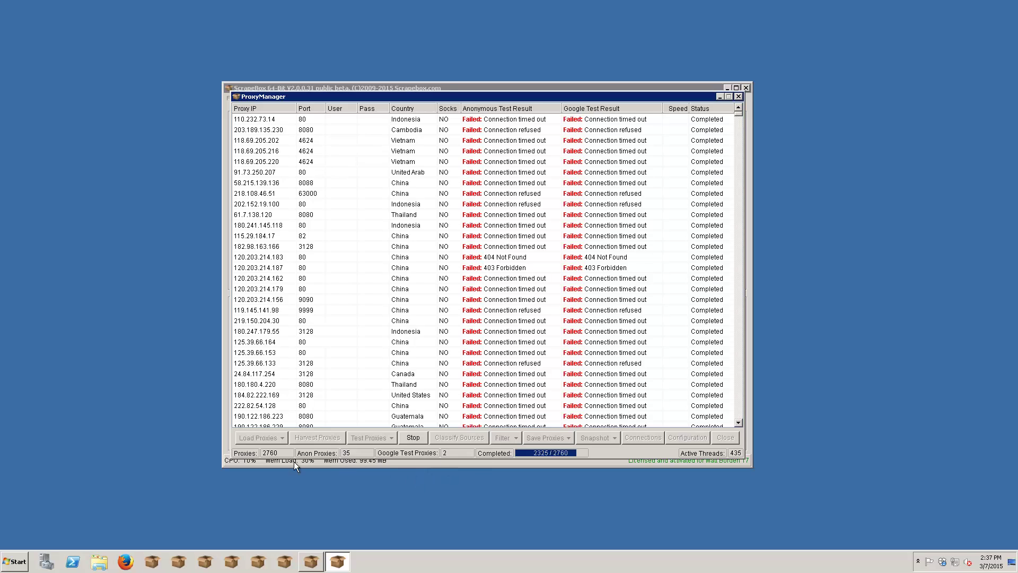
click(412, 437)
Filter the list to keep only the 35 proxies that passed the Anonymous Test.
click(507, 438)
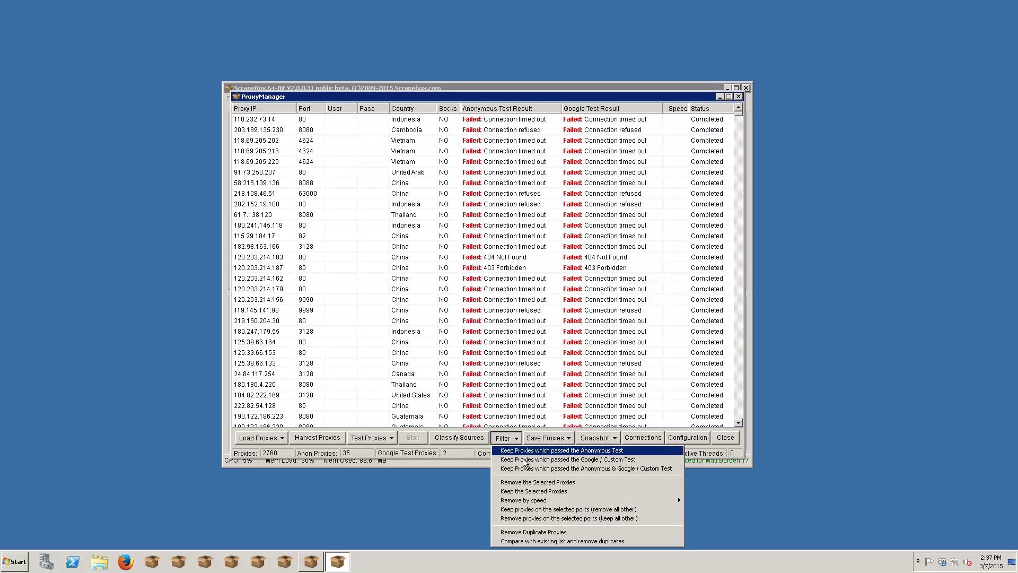
key(Up)
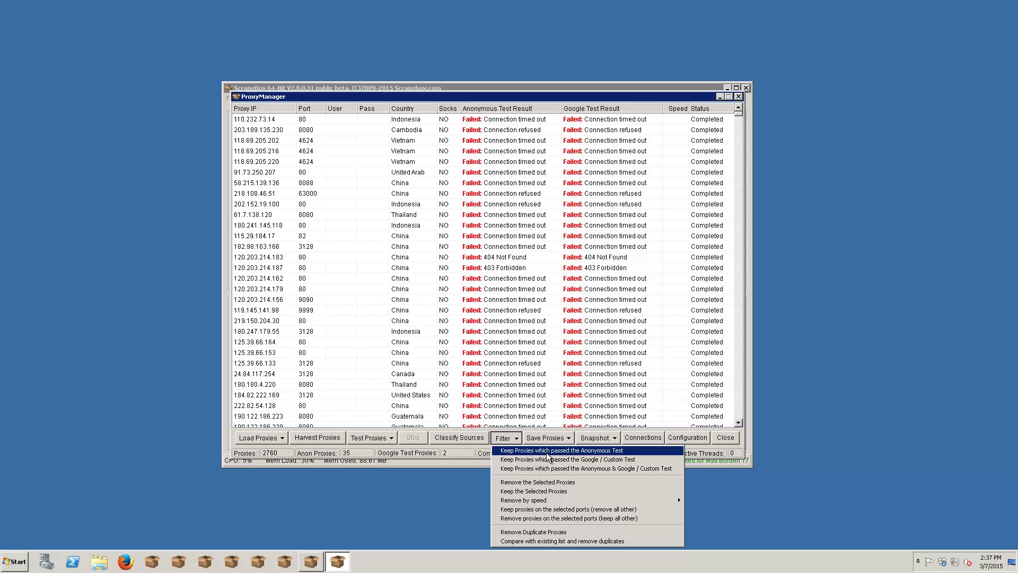
click(599, 451)
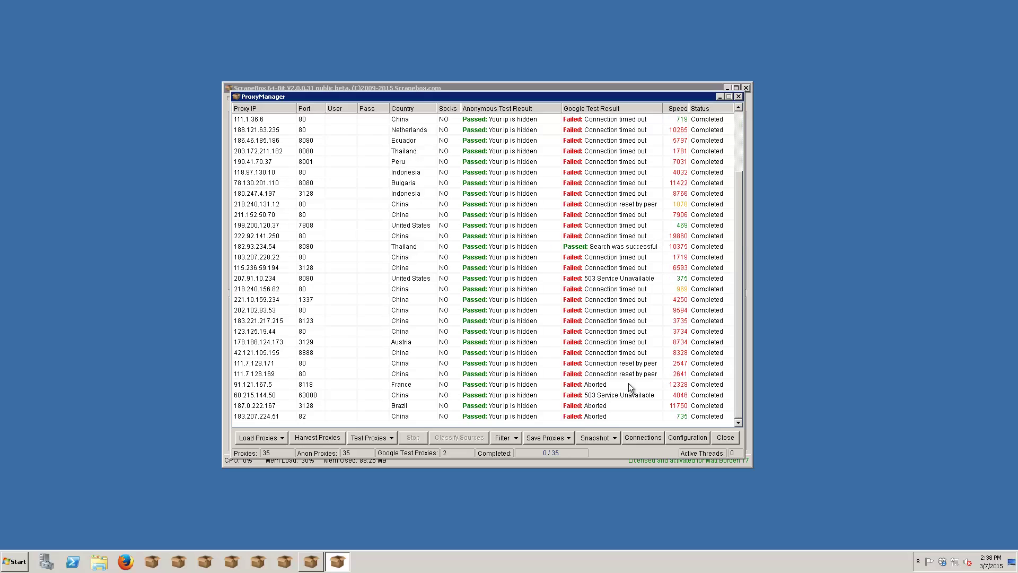
Check the per-tool timeouts and leave them all at 30.
click(639, 439)
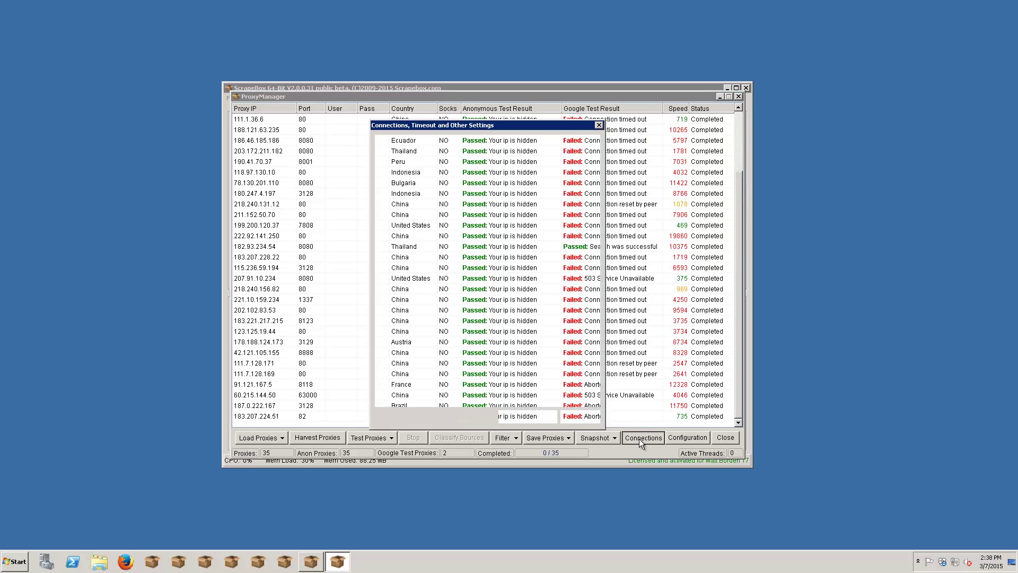
click(434, 142)
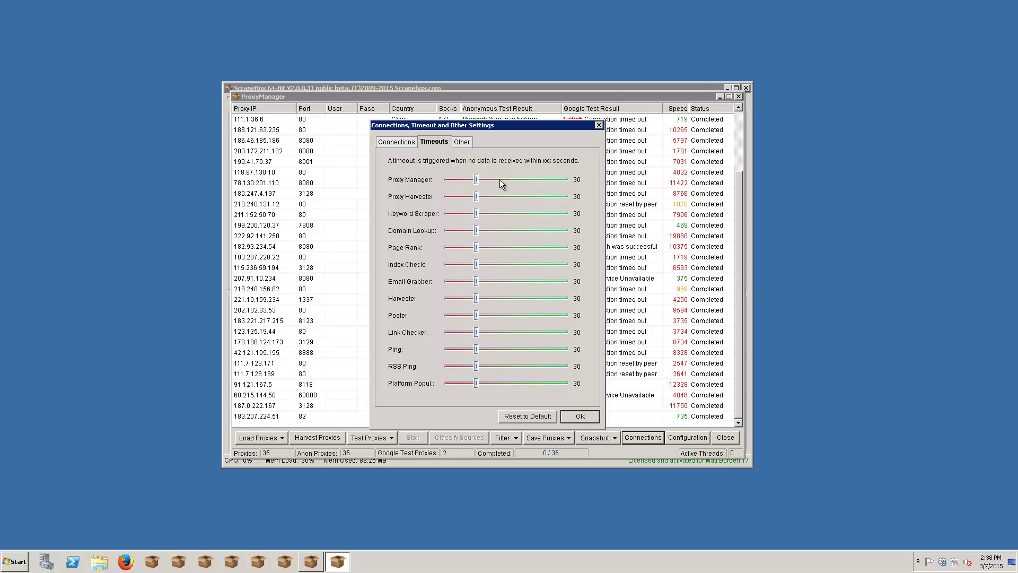
click(578, 416)
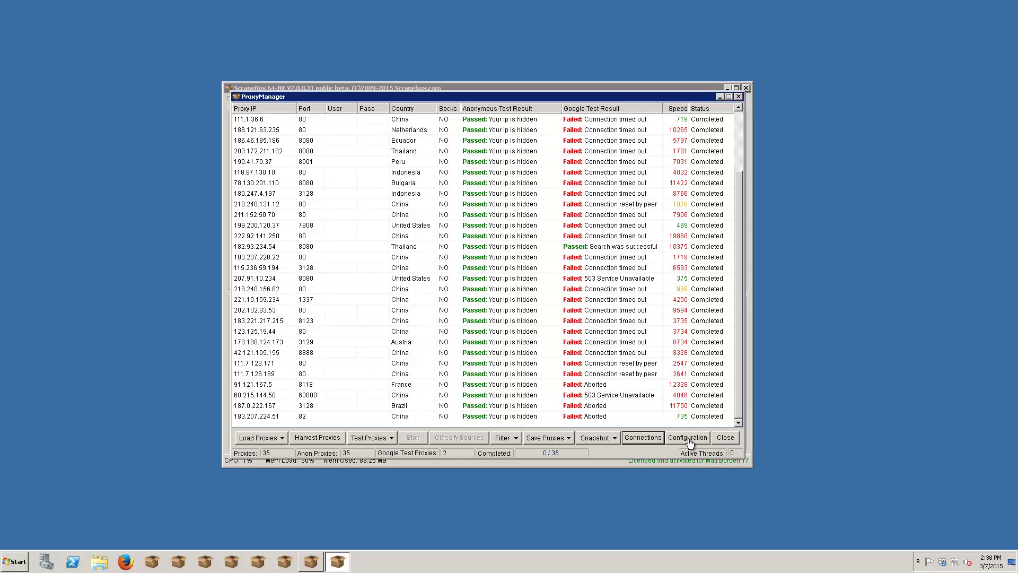
Enable Skip Google Test in the proxy tester configuration.
click(688, 438)
click(380, 150)
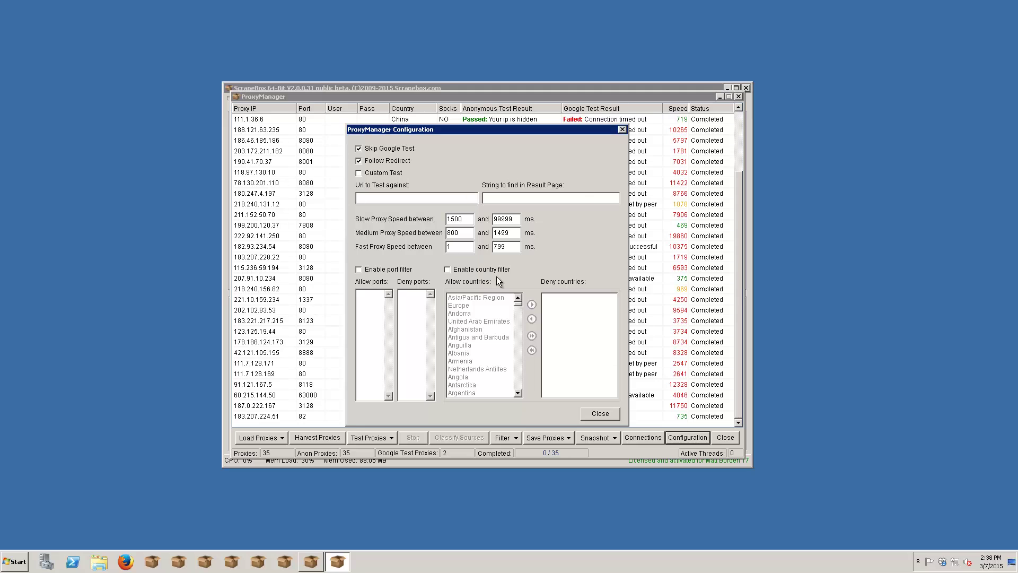
click(599, 414)
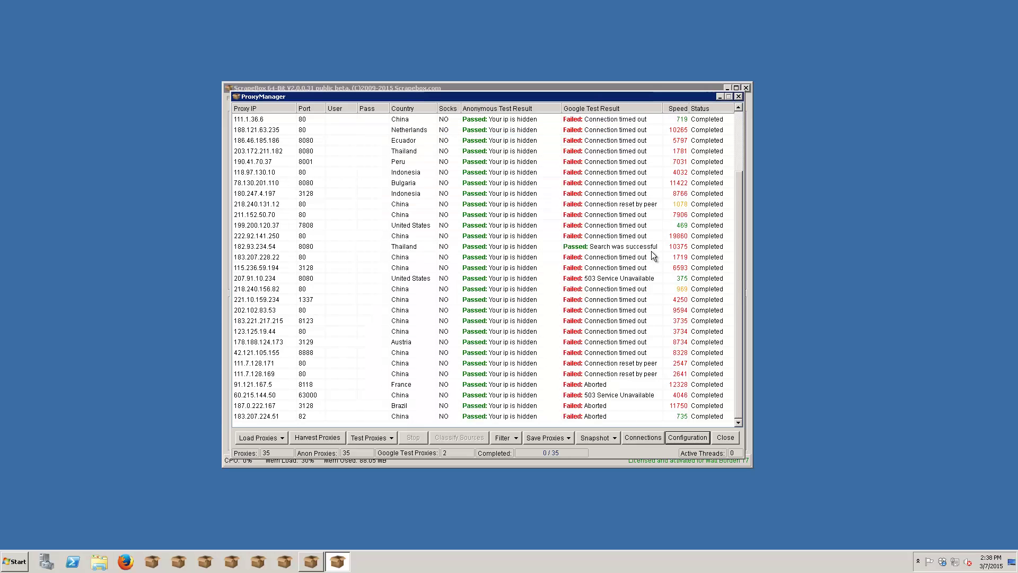
Save all 35 proxies to the ScrapeBox proxy list, close Proxy Manager, and tick Use Proxies.
click(554, 438)
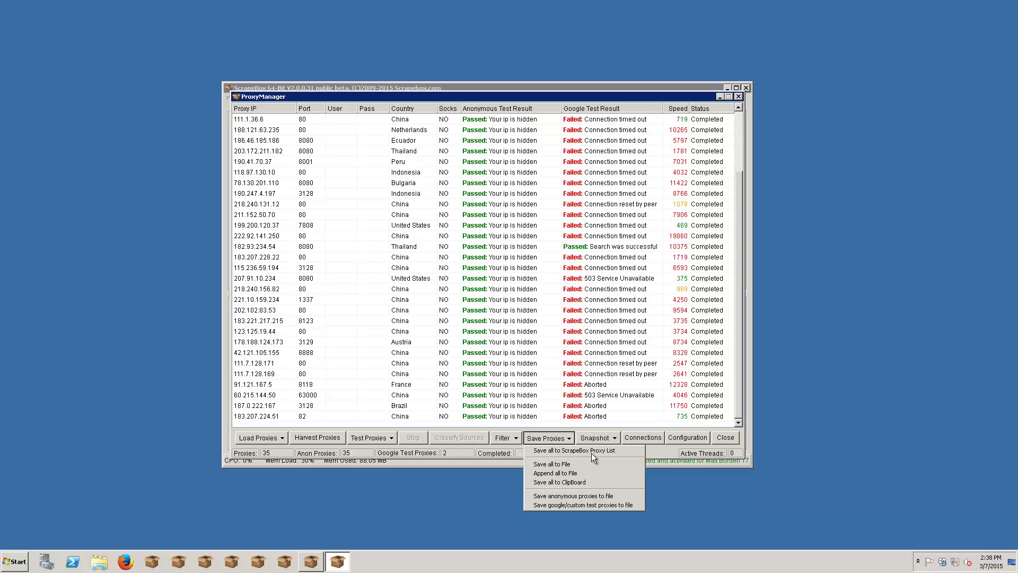
click(590, 451)
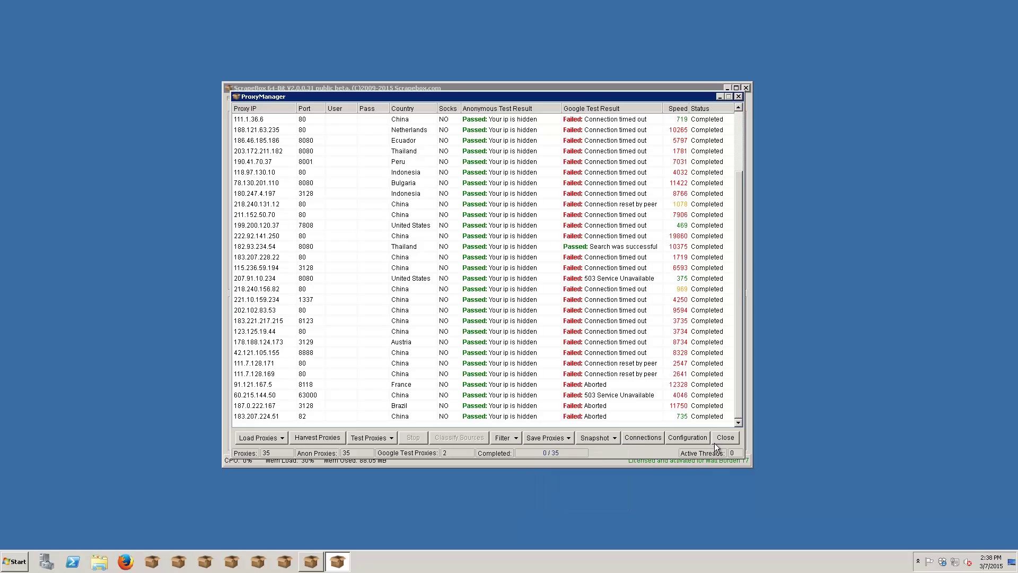
click(715, 441)
click(273, 329)
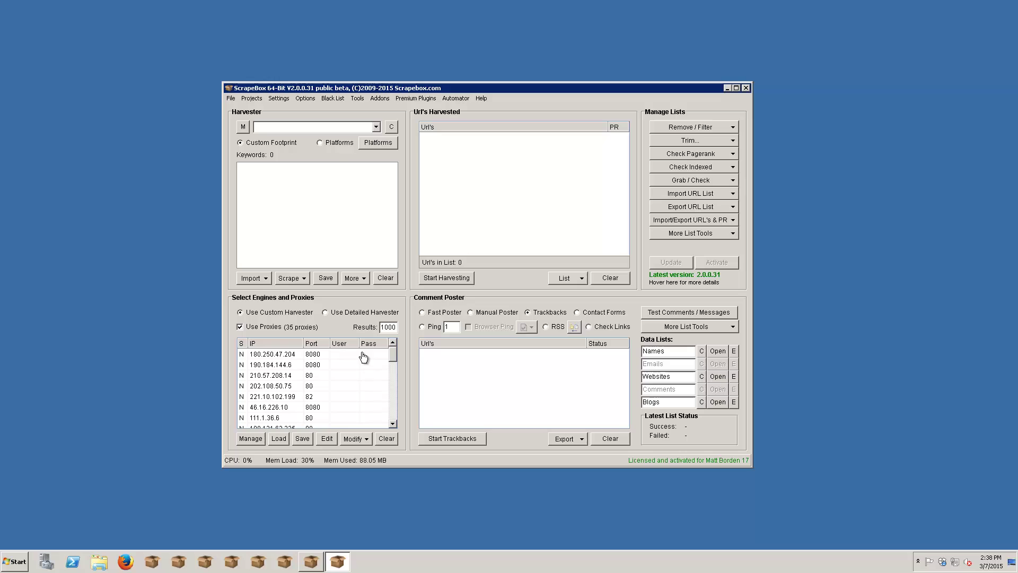
drag(394, 356, 391, 424)
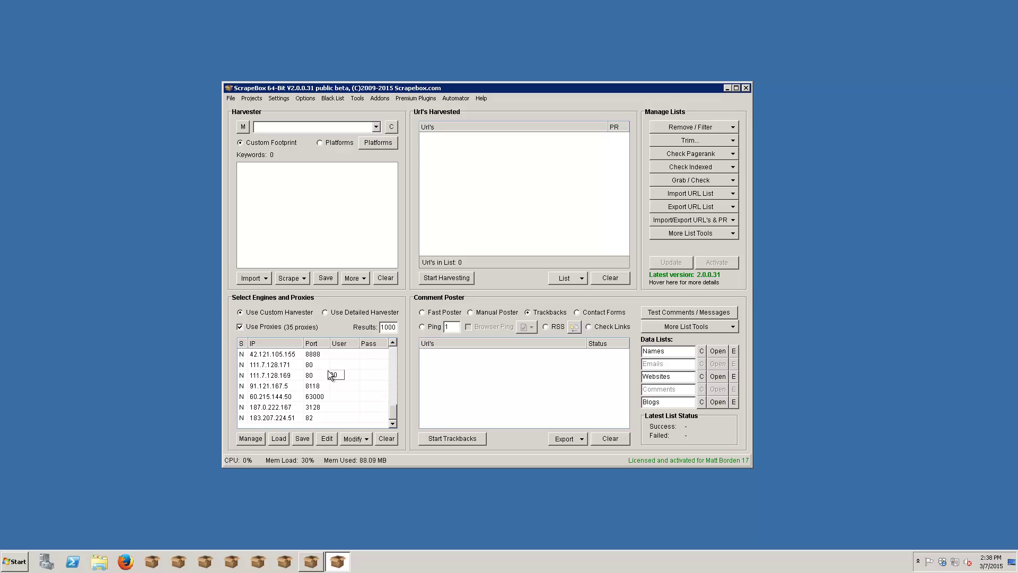
Clear the old proxies, then test the 257 new ones and stop early.
click(386, 438)
click(525, 311)
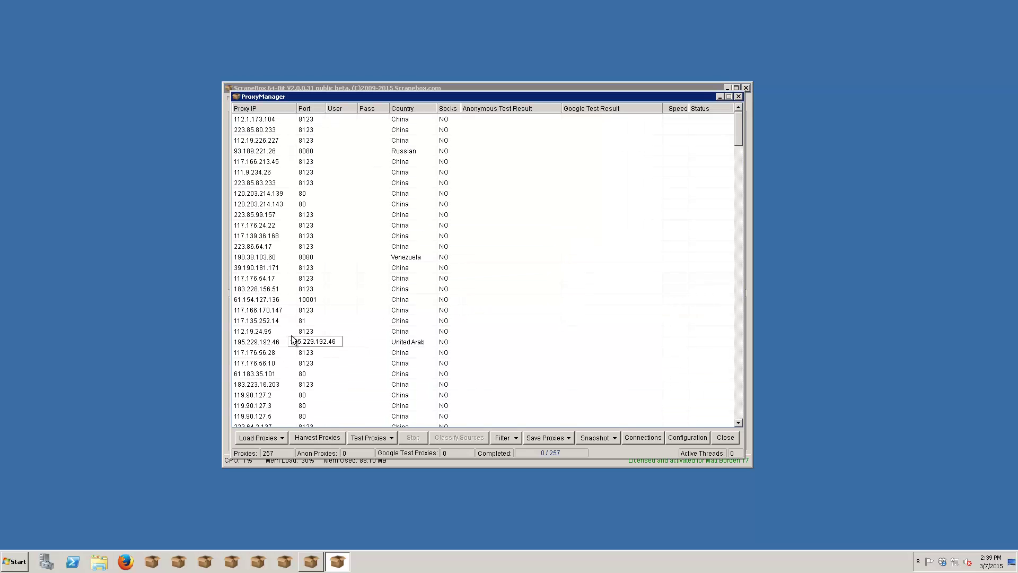
click(384, 439)
click(385, 450)
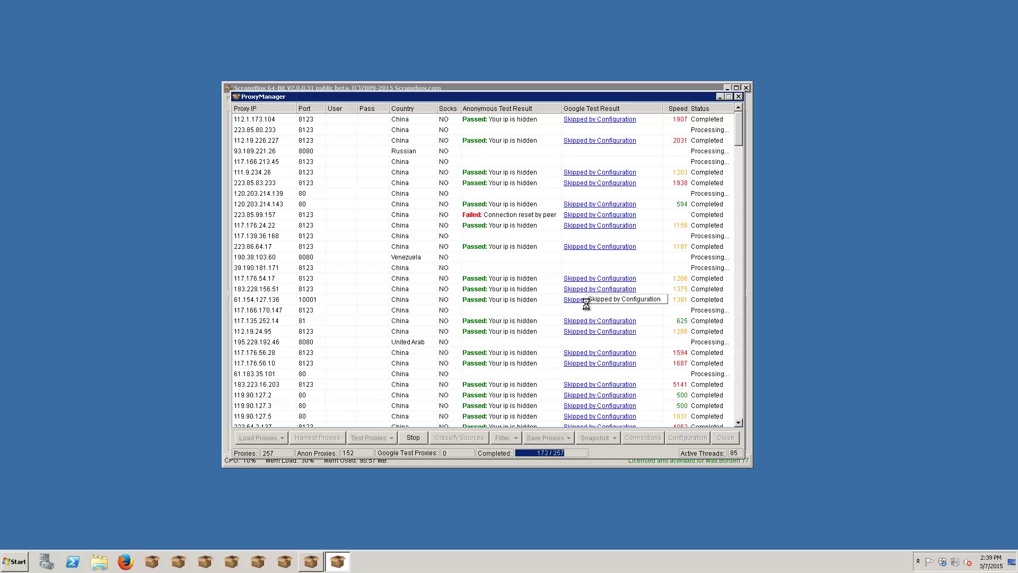
click(422, 438)
Keep only the 159 anonymous proxies and save them to the main proxy list.
click(509, 437)
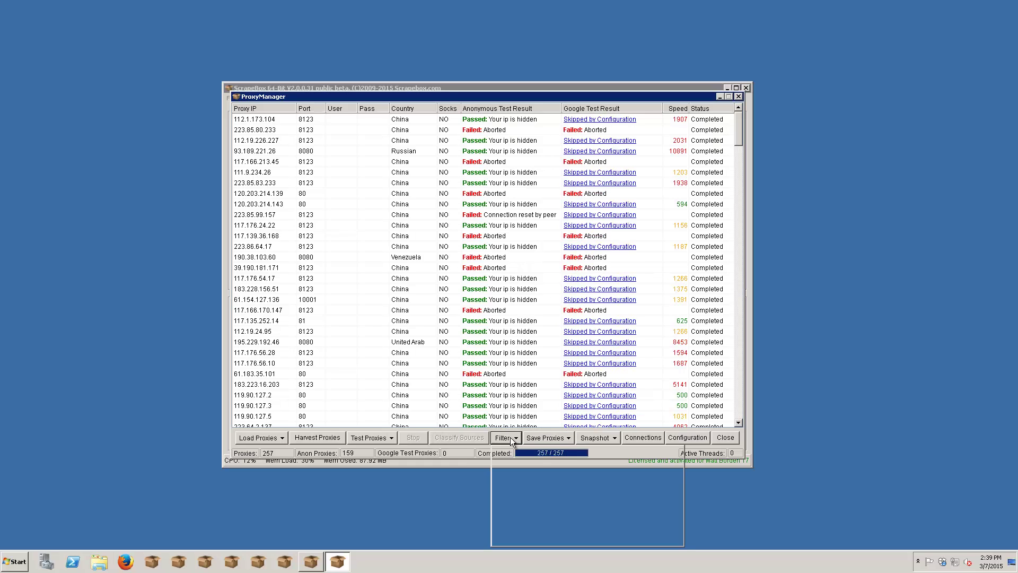
click(536, 451)
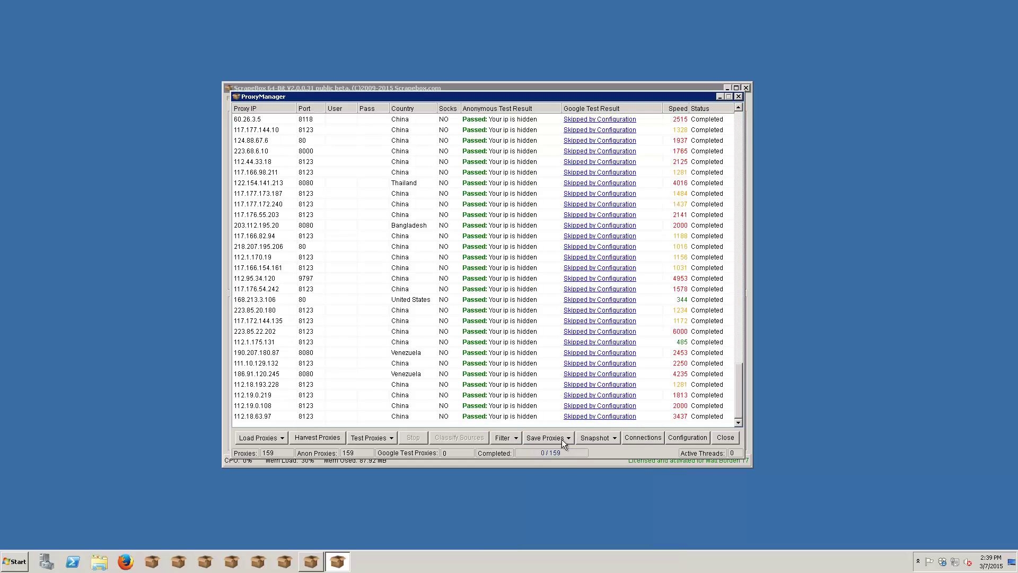
click(562, 438)
click(563, 449)
In the main window, select 93.189.221.26 and 111.9.234.26 and mark them as SOCKS.
click(716, 436)
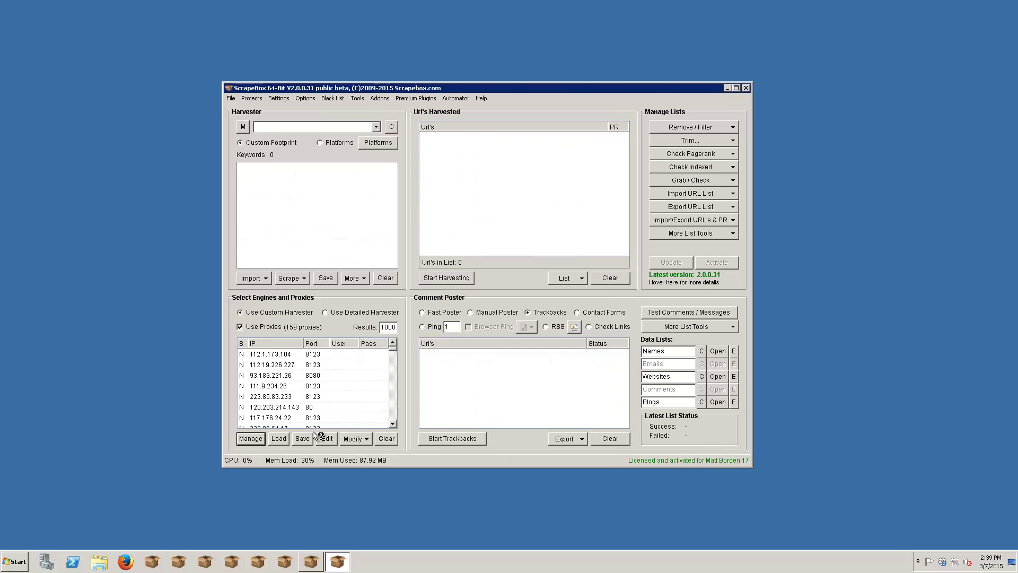
right_click(298, 374)
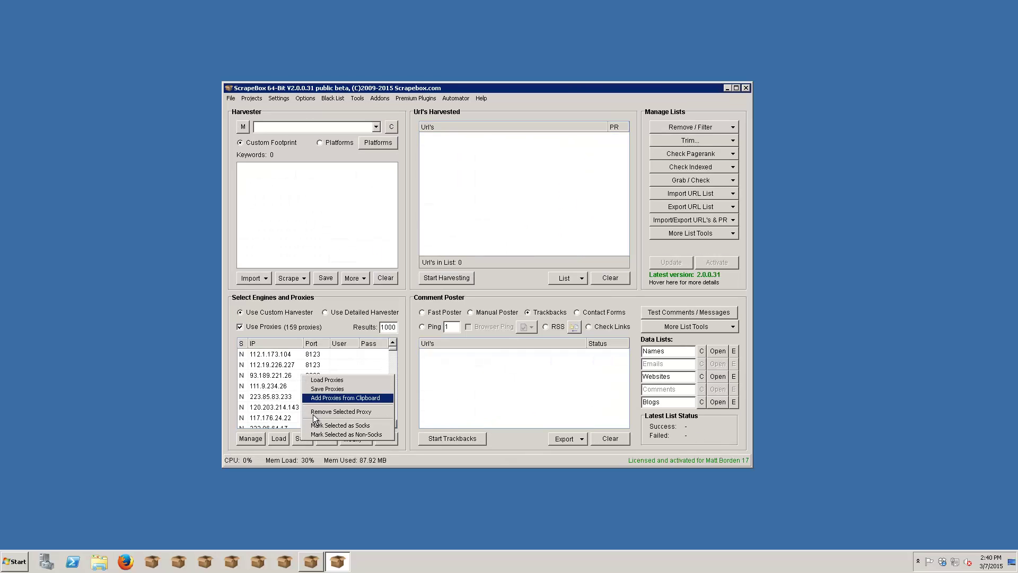
click(268, 387)
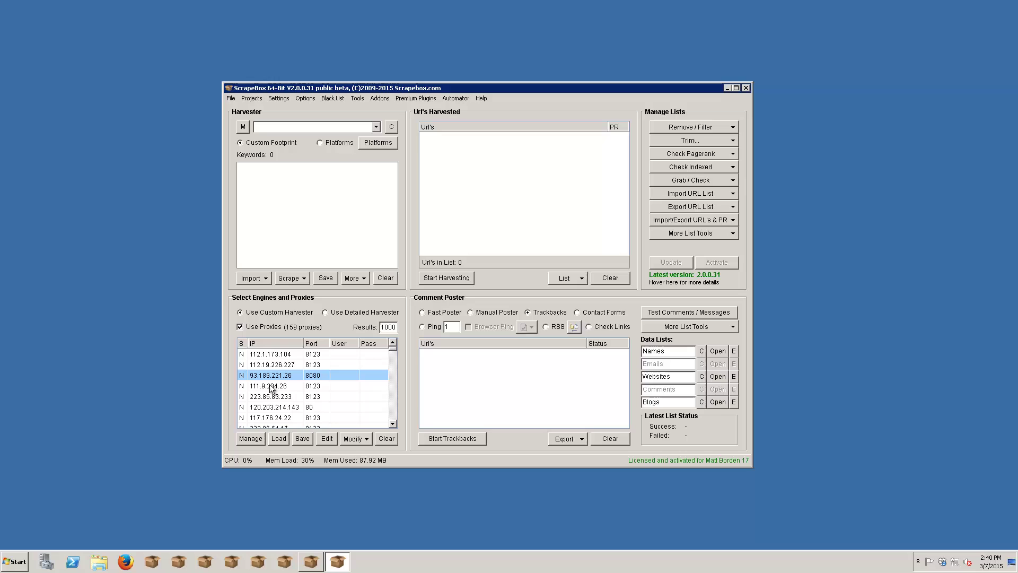
click(270, 387)
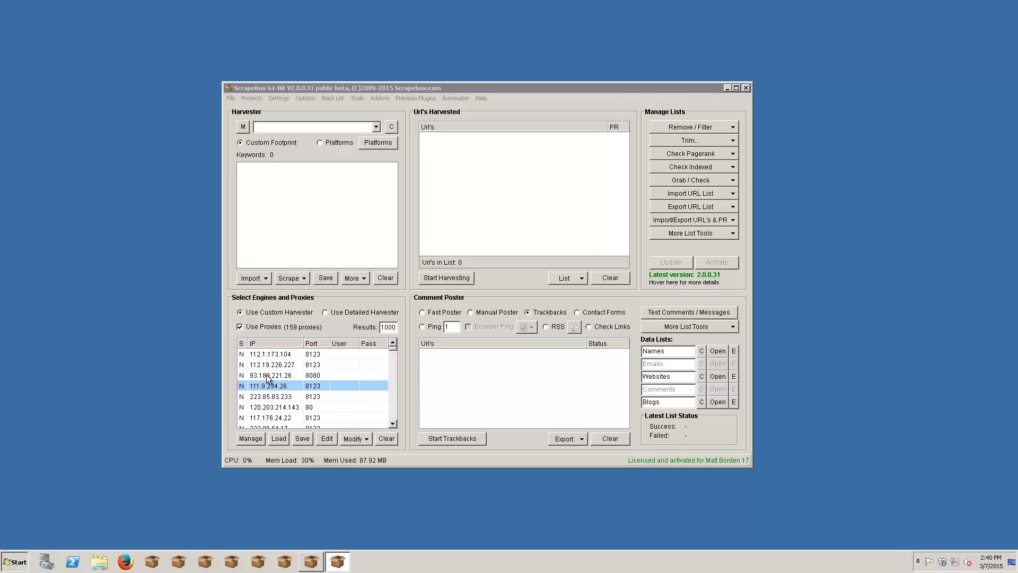
shift+click(267, 376)
right_click(267, 379)
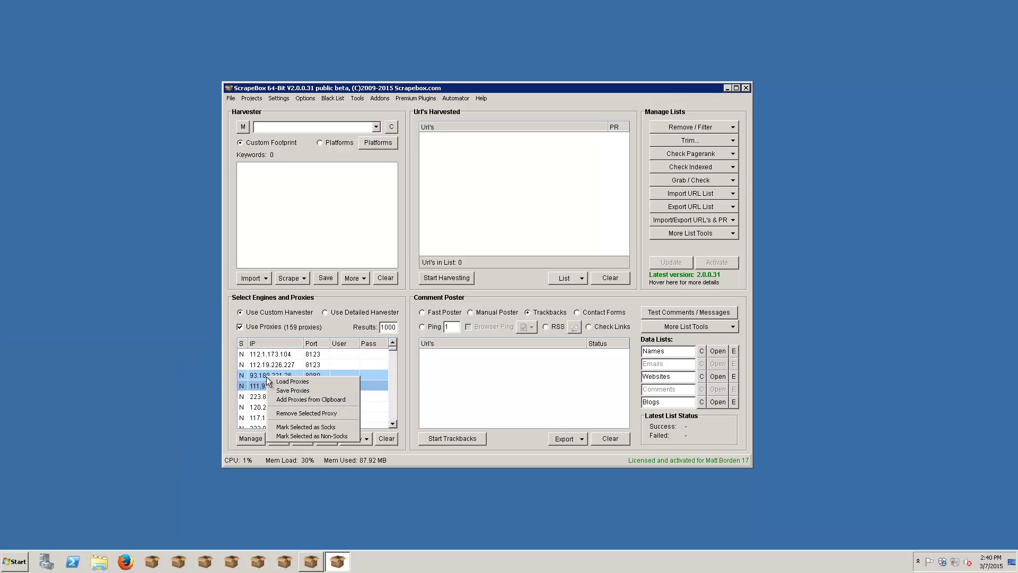
click(302, 426)
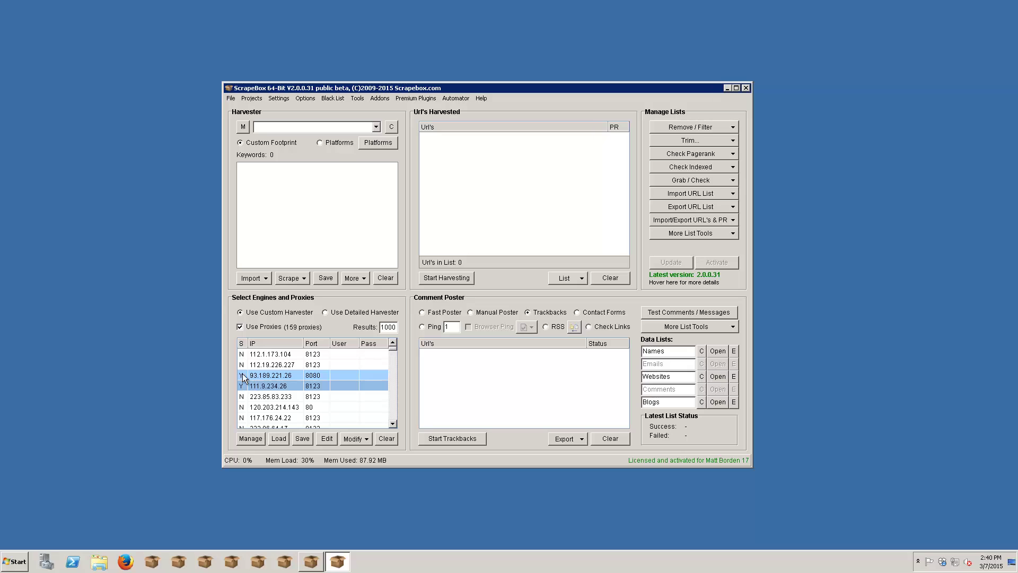